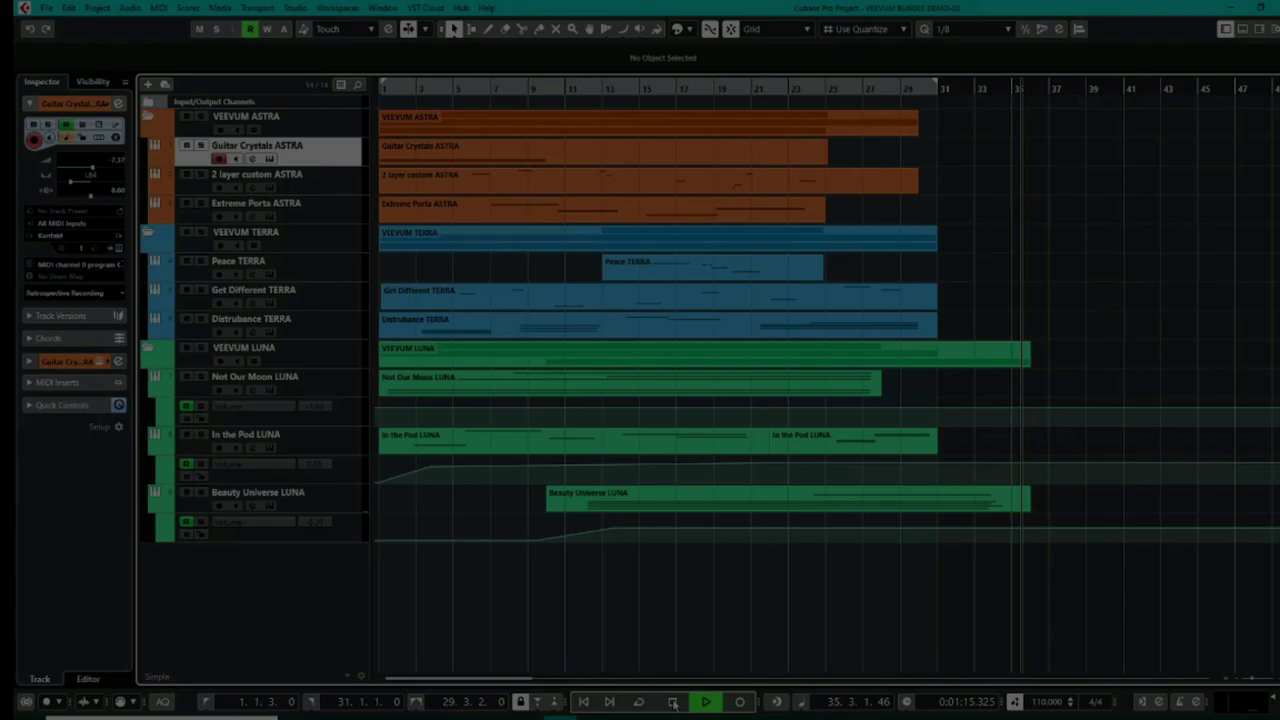
Stop the arrangement playback and tick a Category Filter checkbox in VEEVUM ASTRA.
left_click(673, 703)
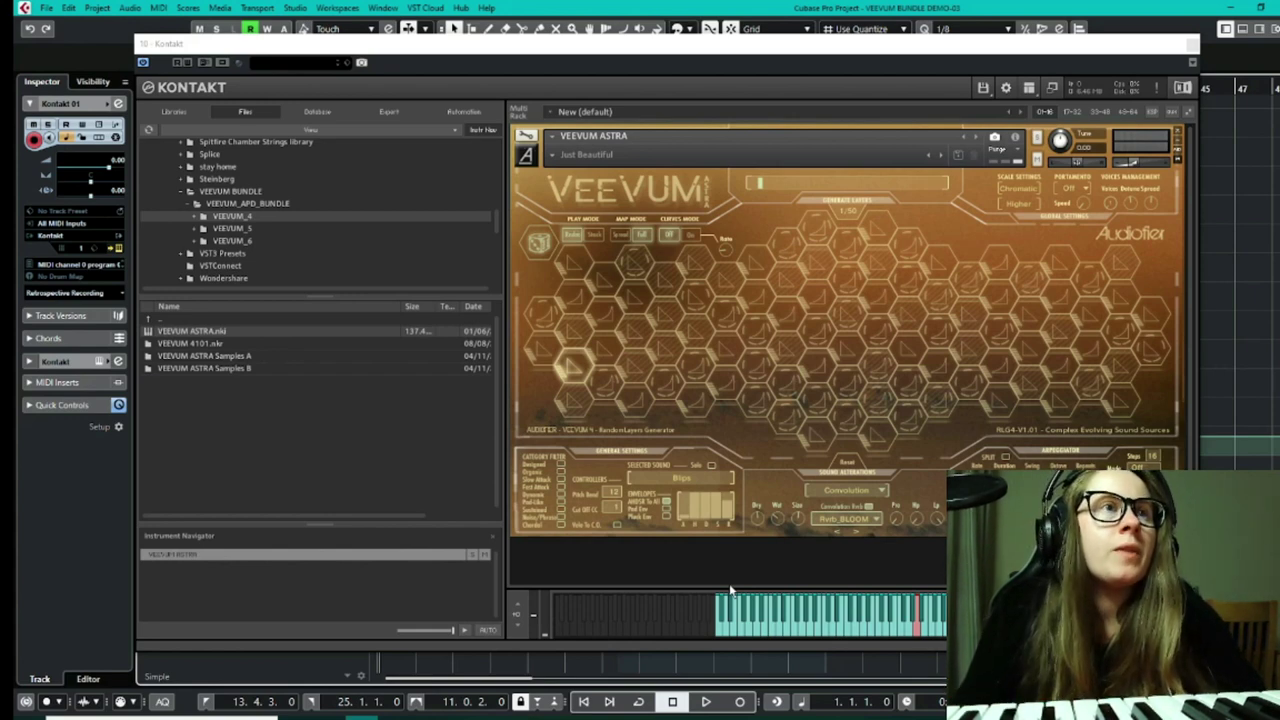
left_click(563, 493)
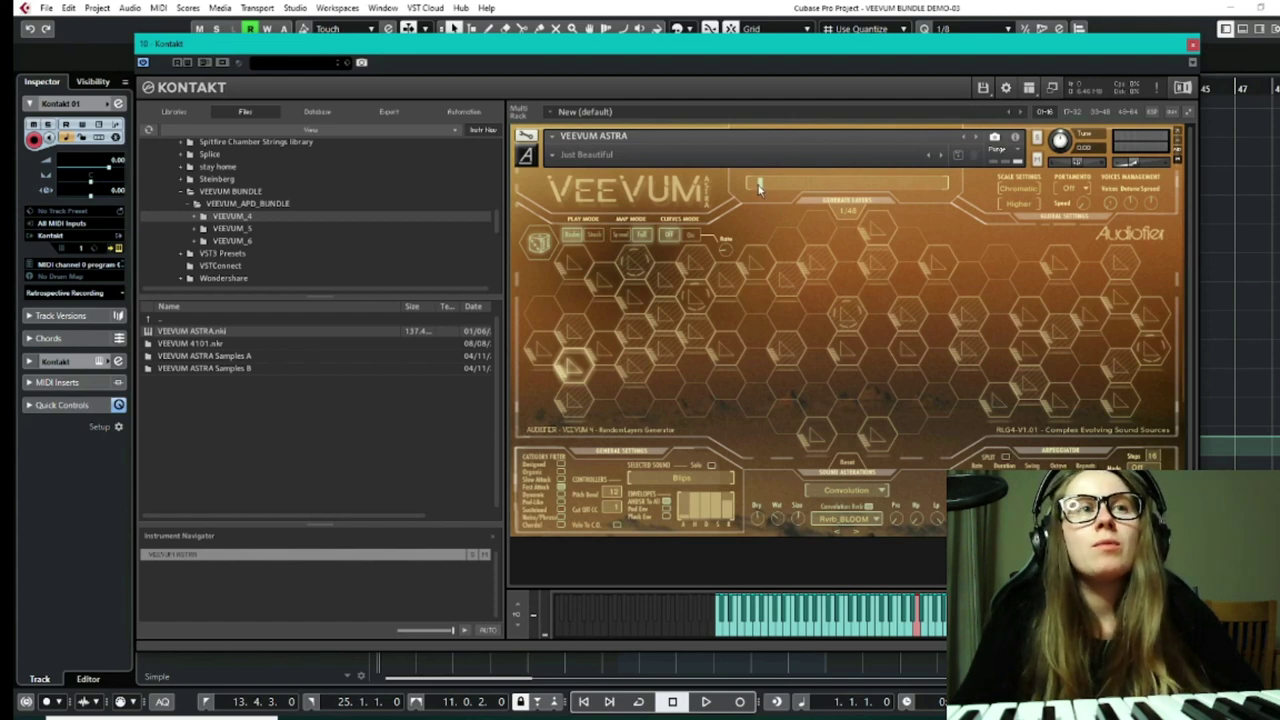
Raise the Generate Layers count, generate random ASTRA layers, then reset the count to 0/48.
left_click_drag(758, 187, 780, 188)
left_click_drag(943, 190, 967, 194)
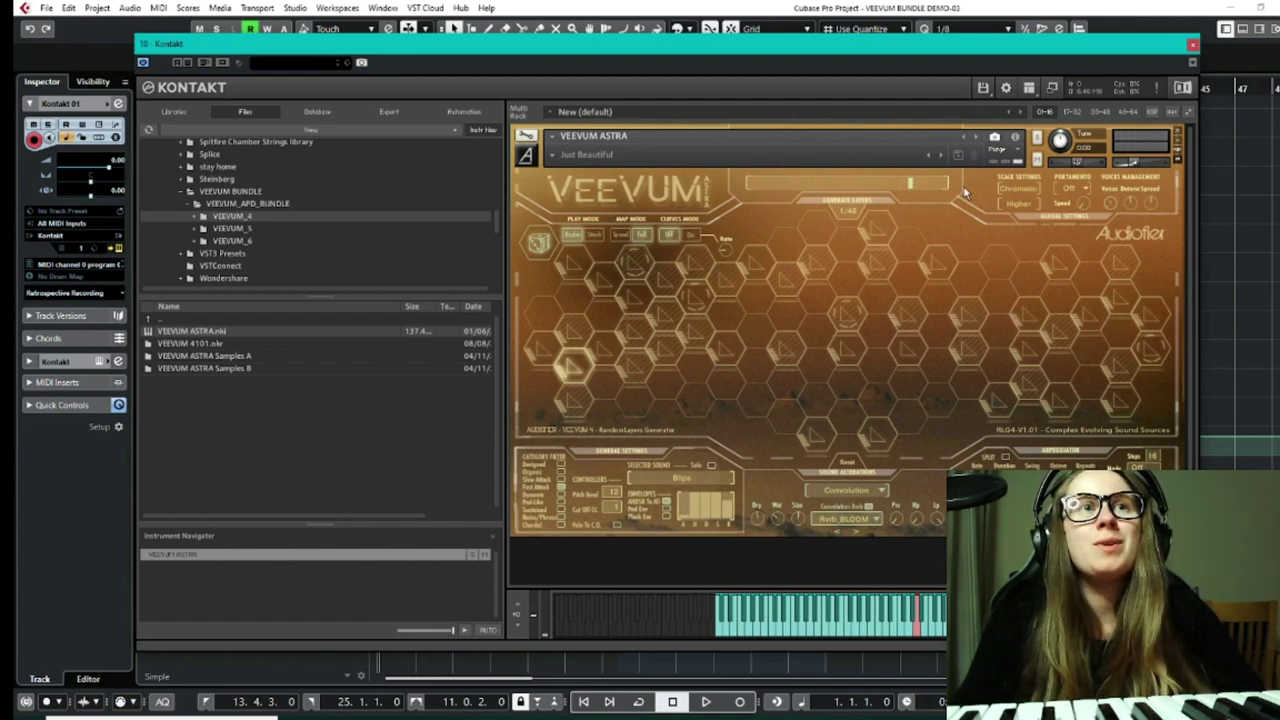
left_click(845, 218)
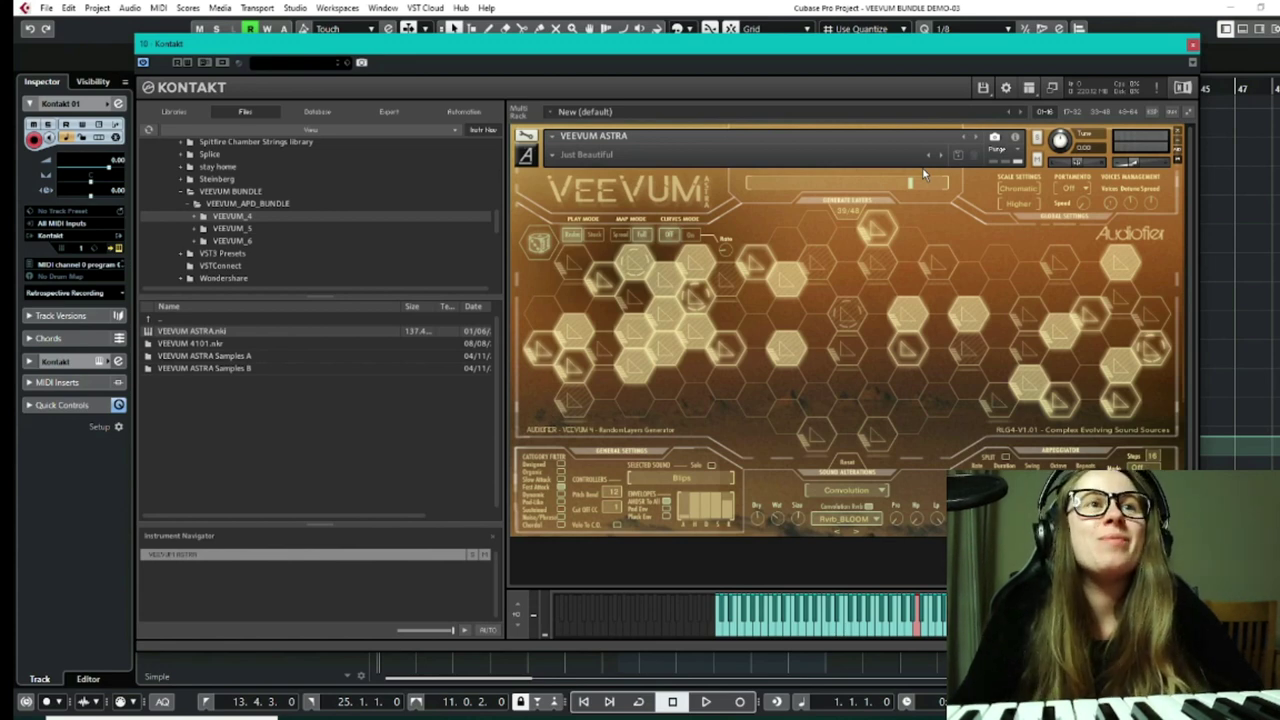
mouse_move(902, 188)
left_mouse_down()
mouse_move(780, 186)
mouse_move(685, 210)
left_mouse_up()
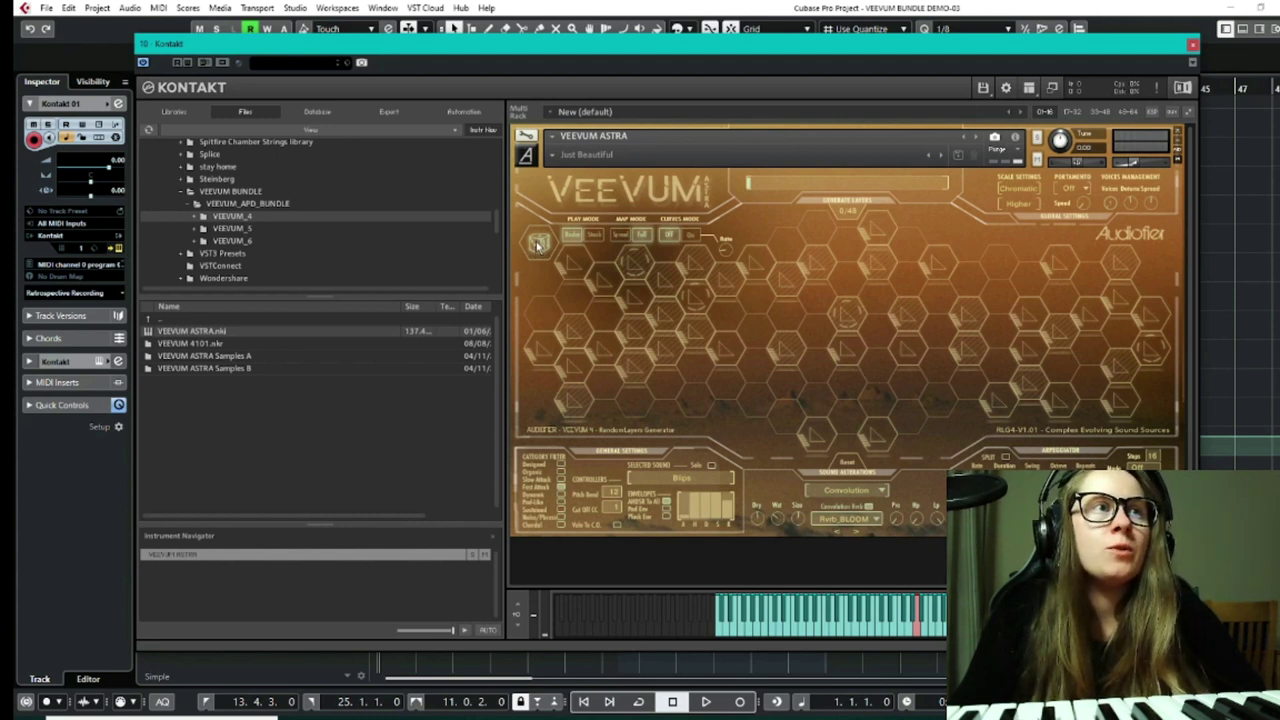
Change the Category Filter, randomize ASTRA to 10 of 50 layers, and nudge the volume up.
left_click(562, 492)
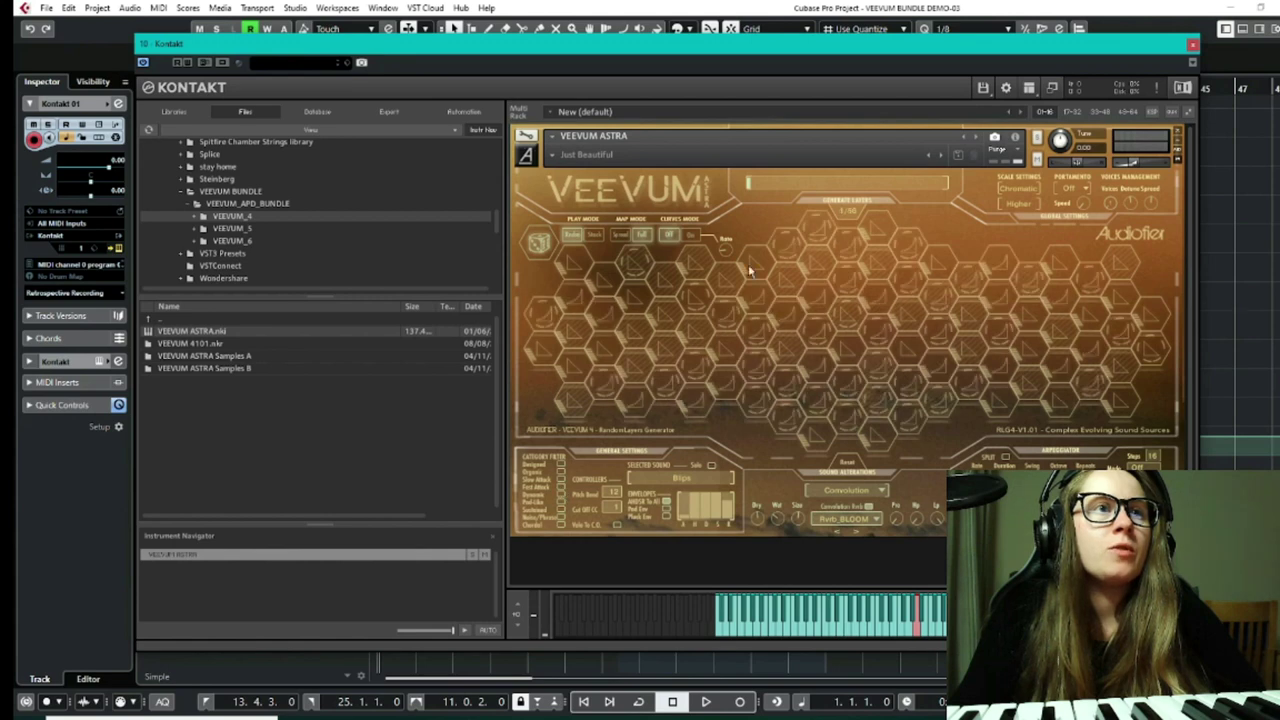
left_click(545, 244)
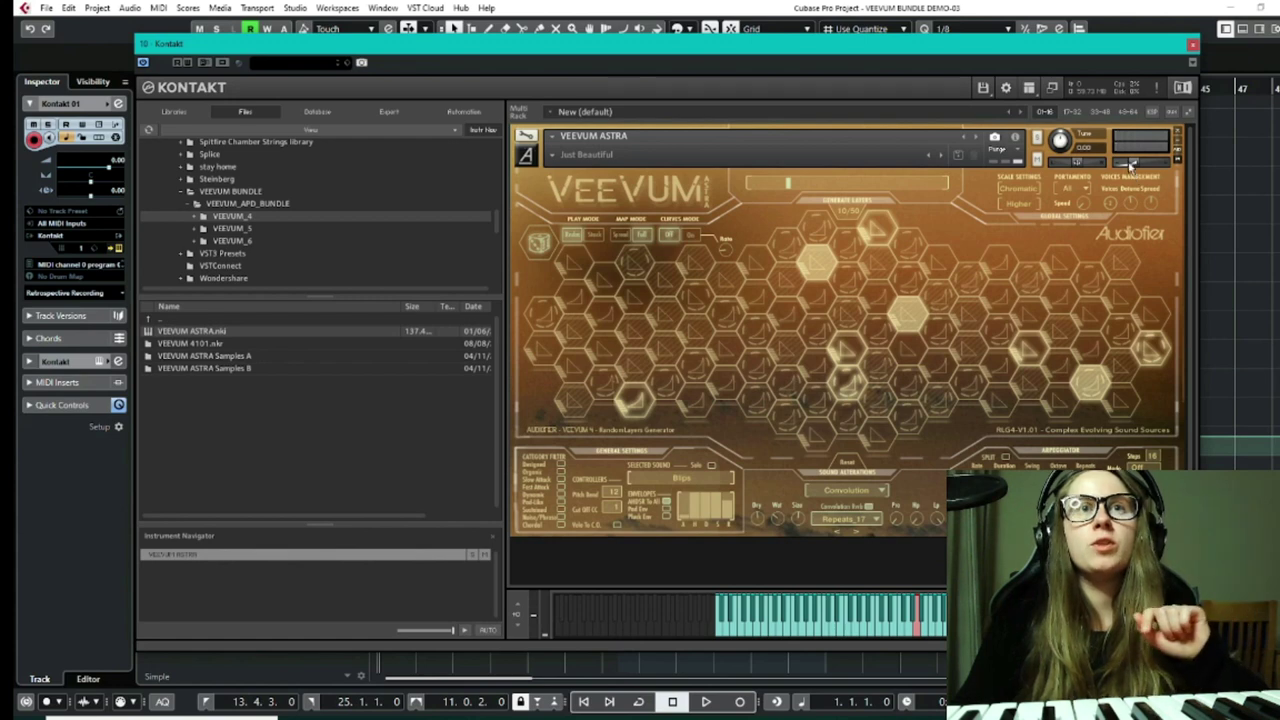
left_click_drag(1136, 170, 1143, 168)
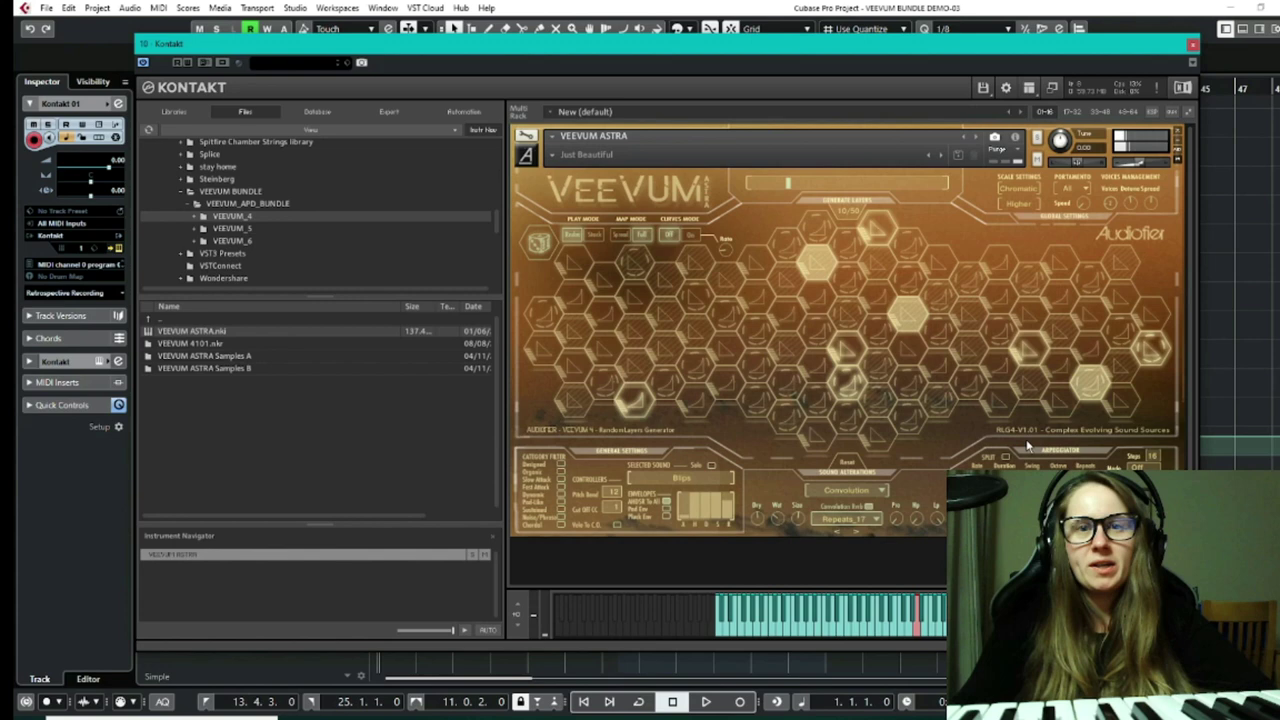
Load the Solemn preset from VEEVUM ASTRA's preset list.
left_click(551, 155)
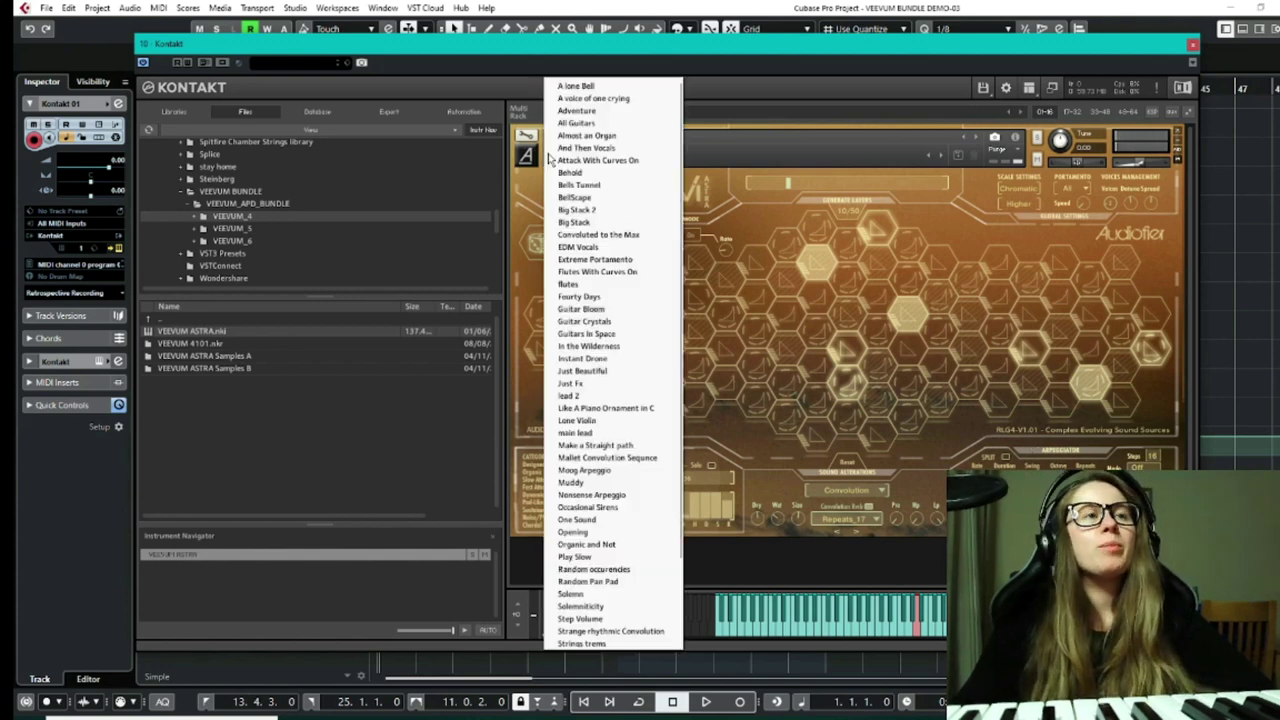
scroll(613, 330, "down", 3)
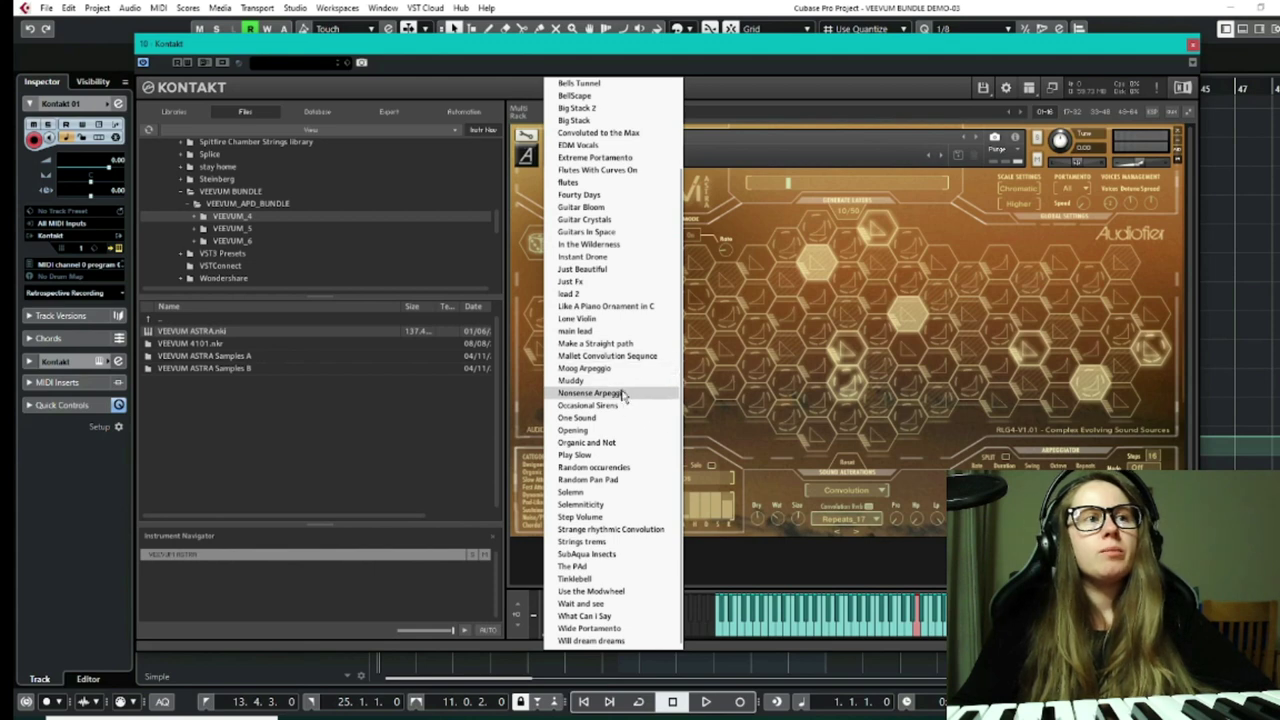
left_click(604, 494)
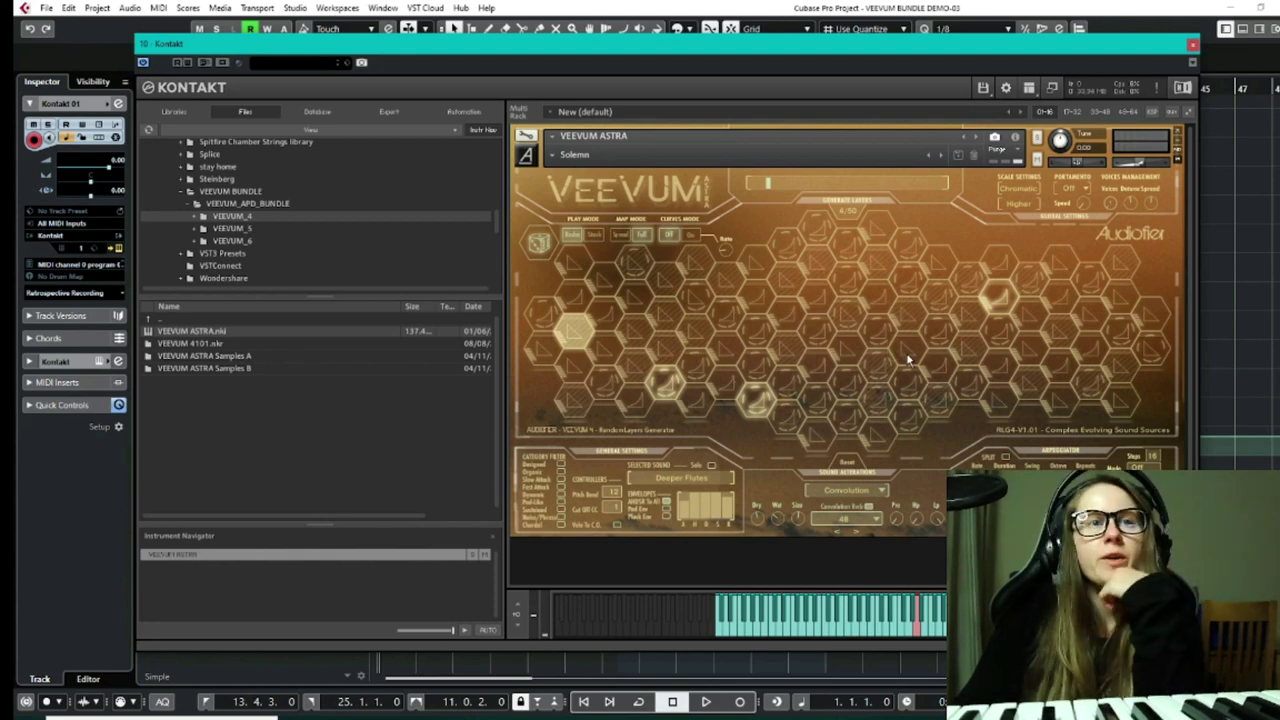
Select the Padmotion hexagon in the grid as the sound to edit.
left_click(757, 401)
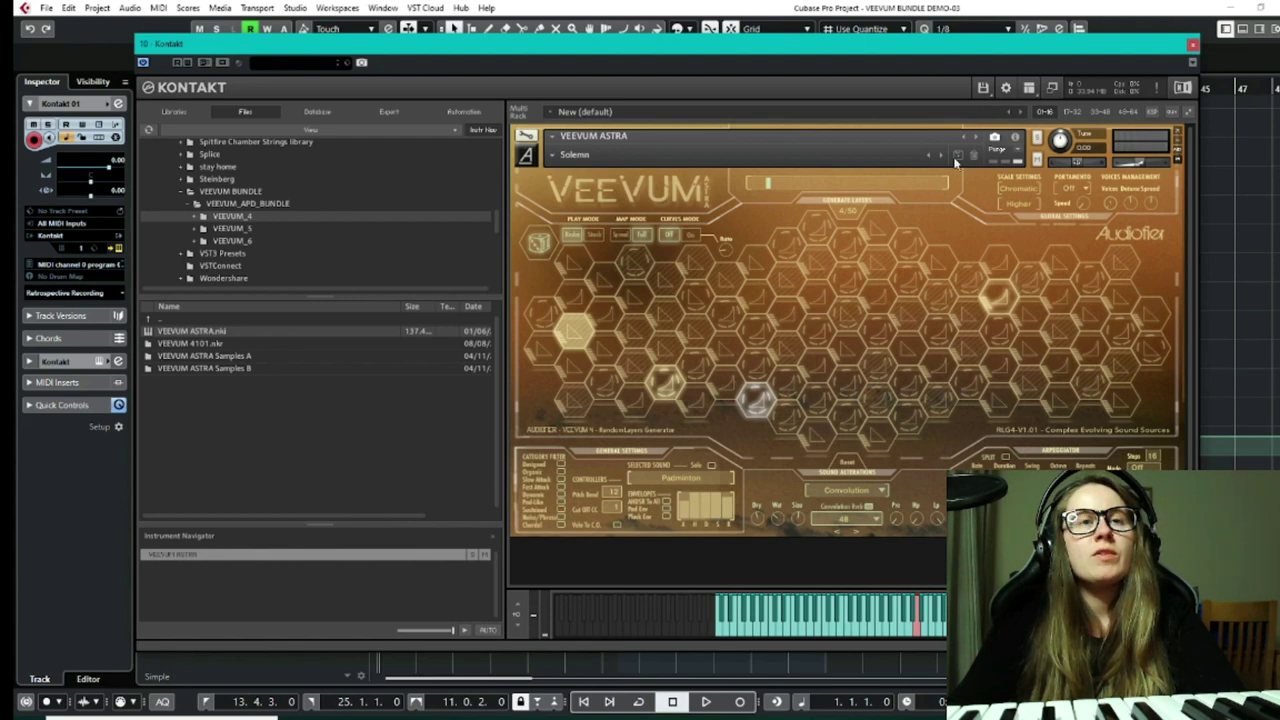
Set the Scale Settings to Whole C and check the Higher mapping option.
left_click(1019, 193)
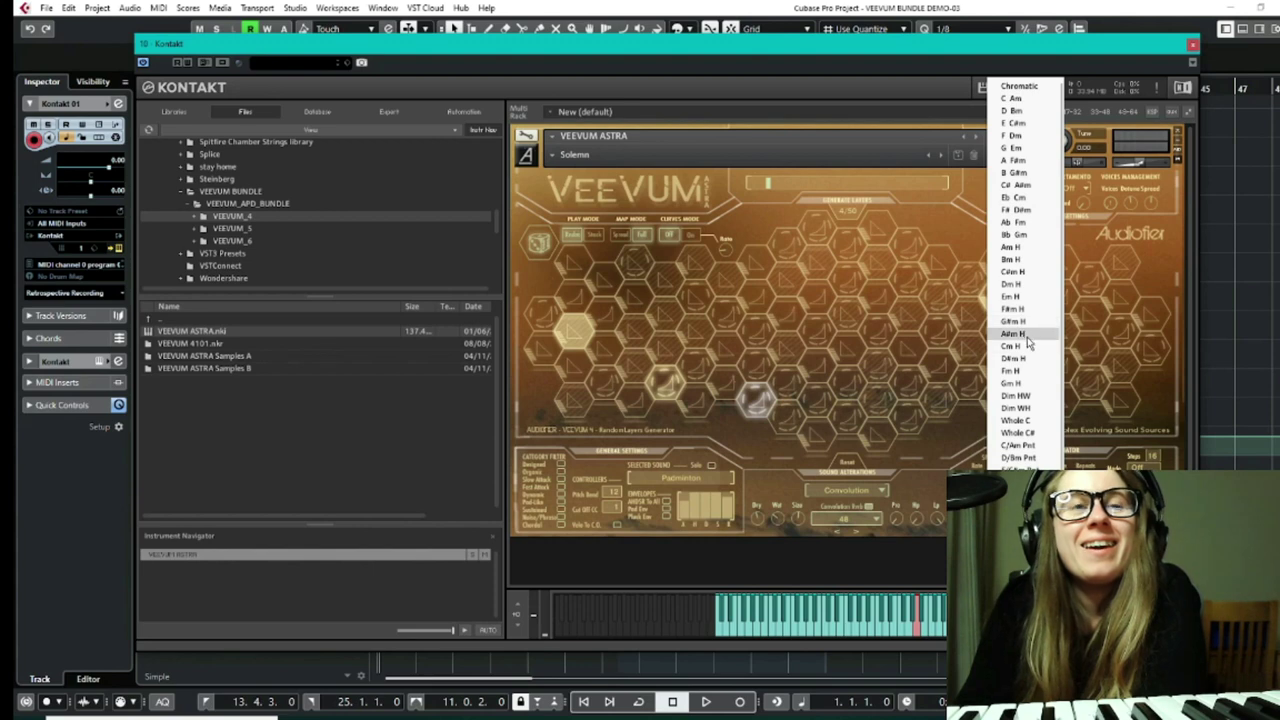
scroll(1027, 343, "down", 4)
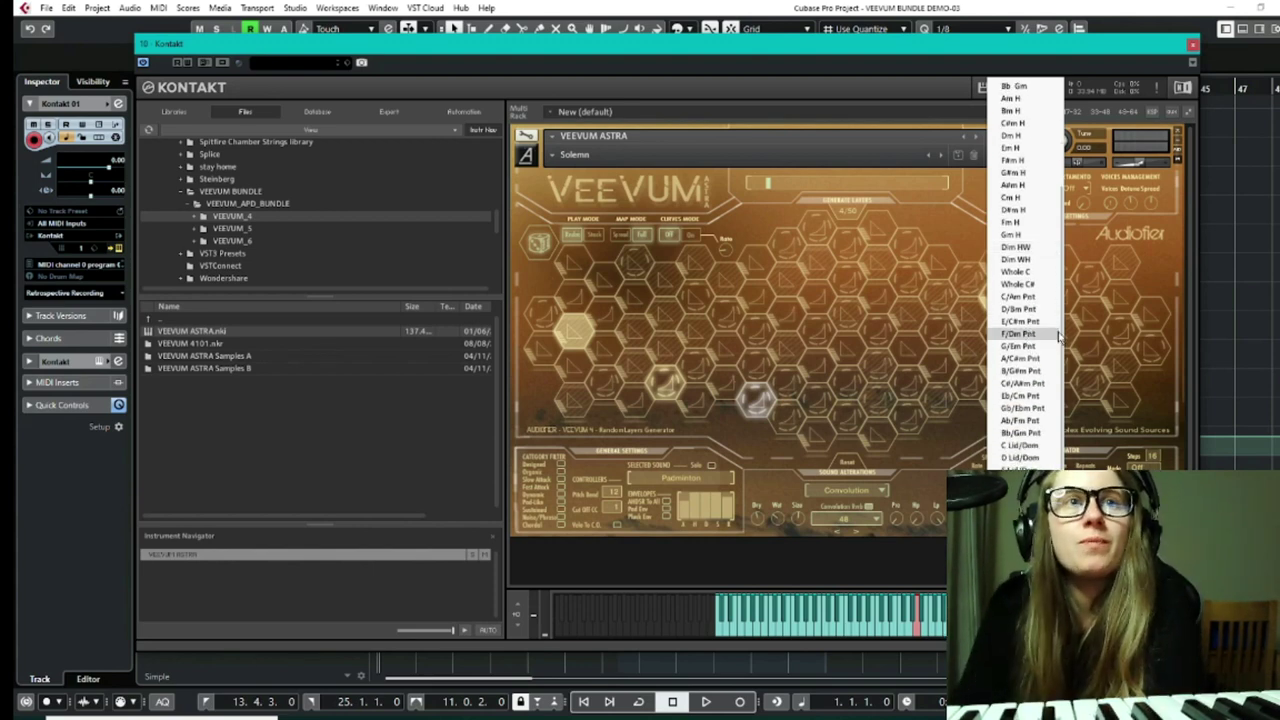
left_click(1020, 271)
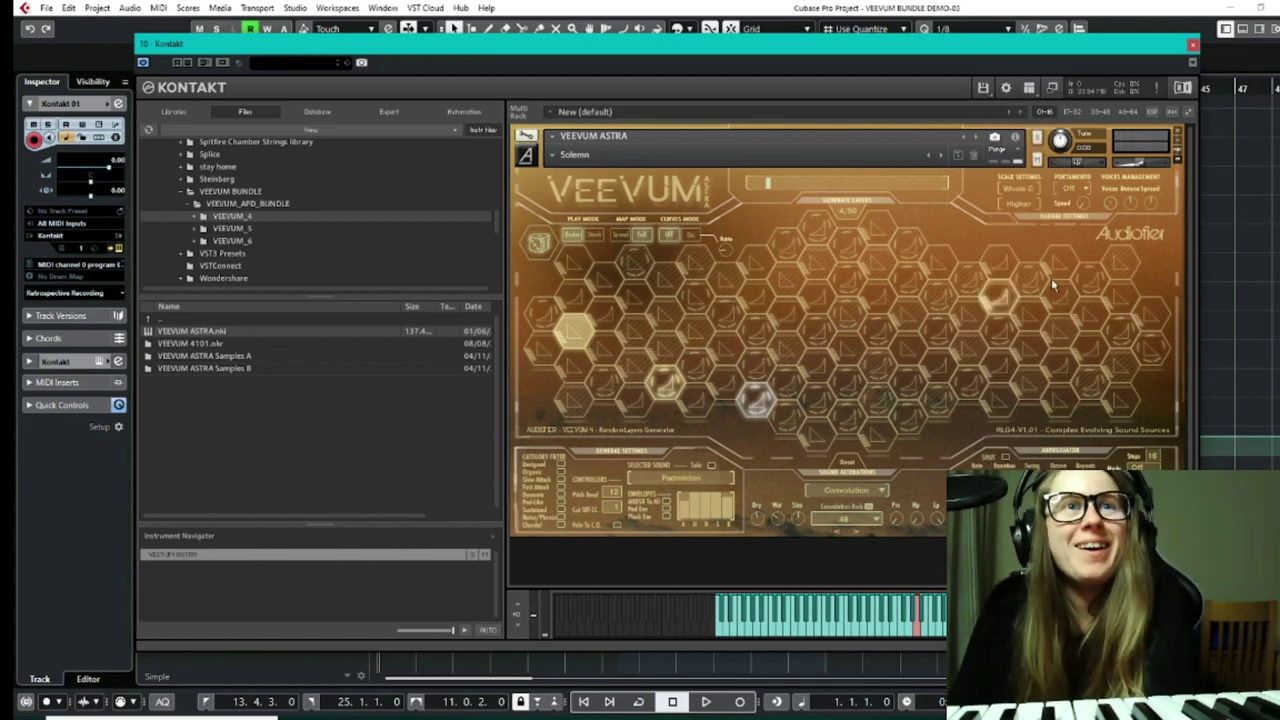
left_click(1017, 211)
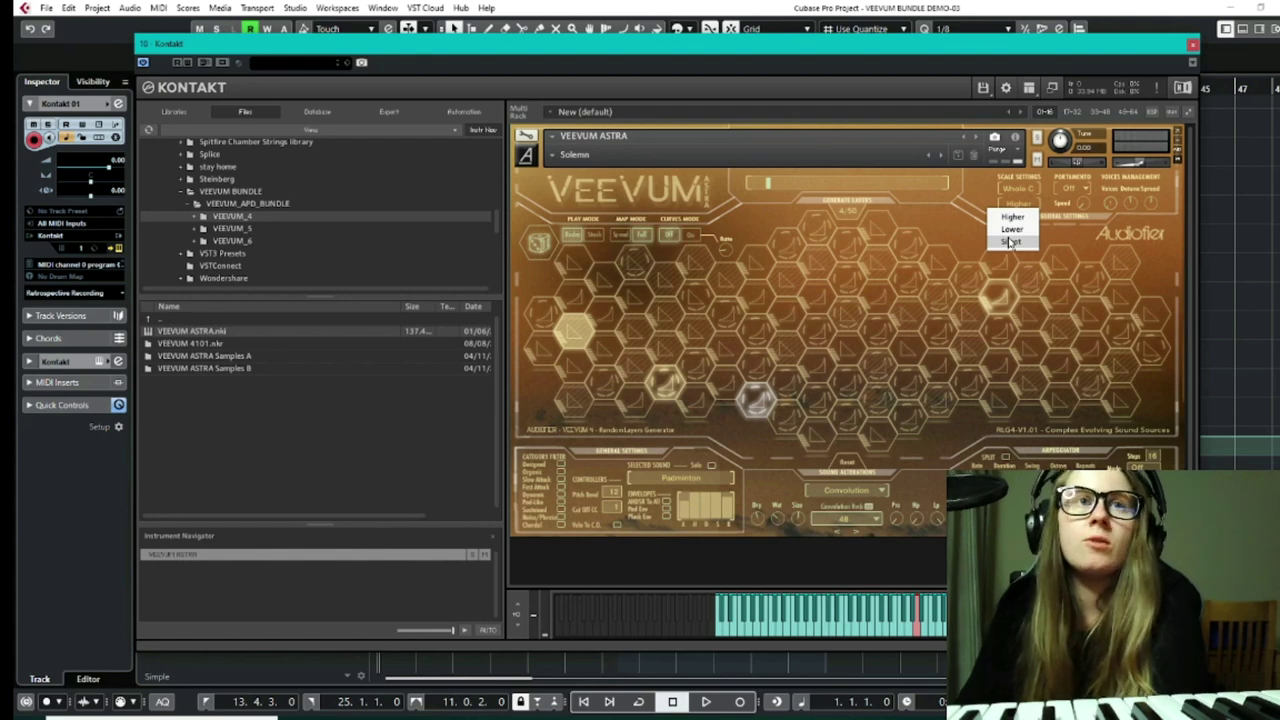
left_click(968, 218)
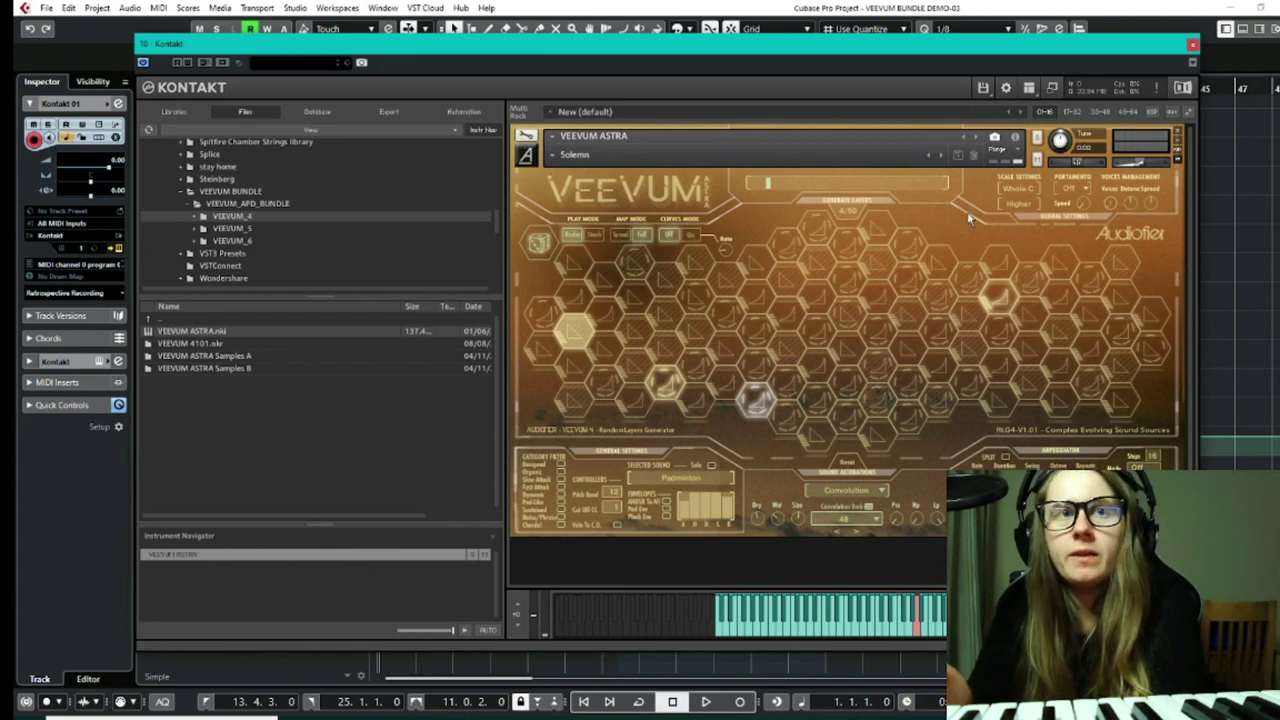
left_click(1079, 193)
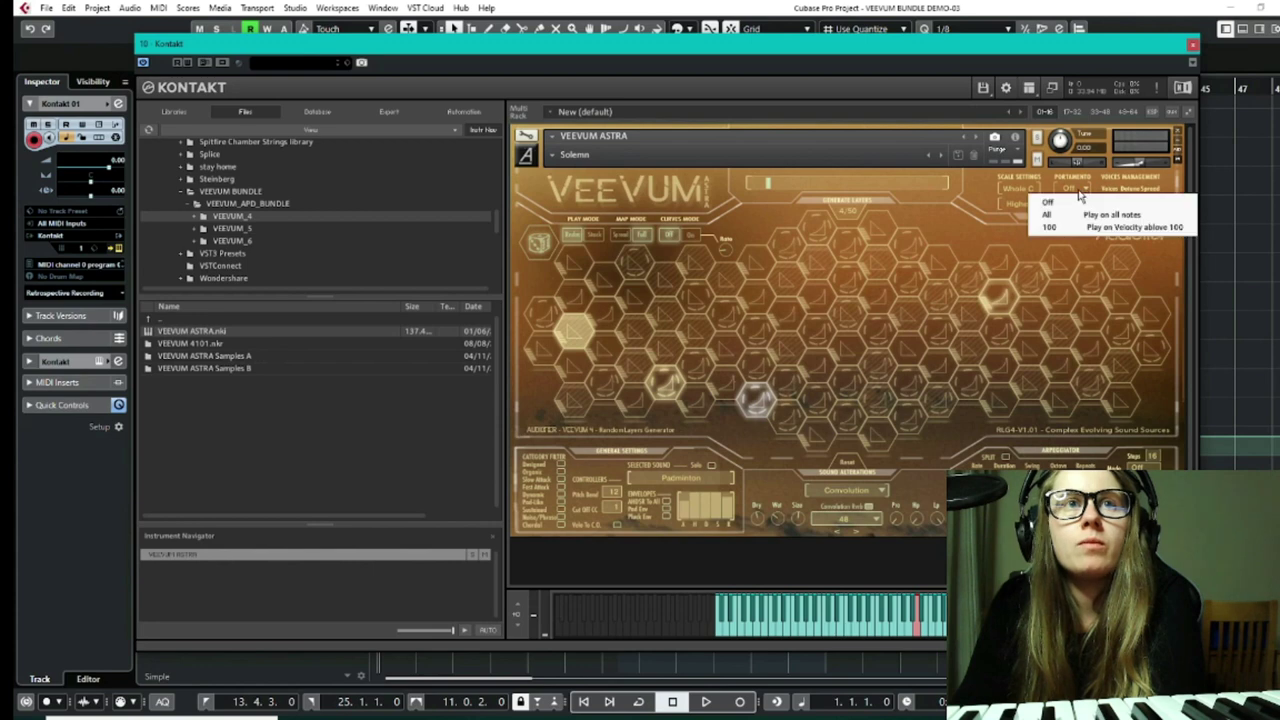
left_click(987, 203)
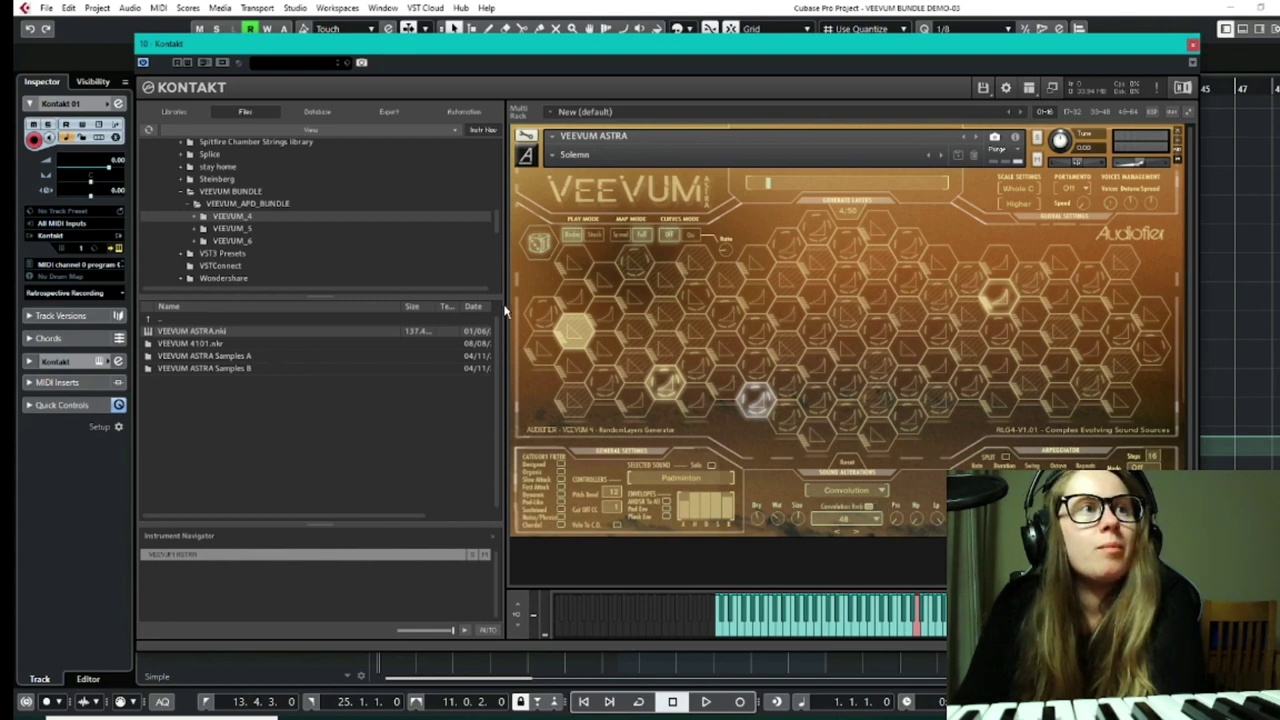
Randomize the hexagon layers three times until 14 of 50 are lit.
left_click(533, 247)
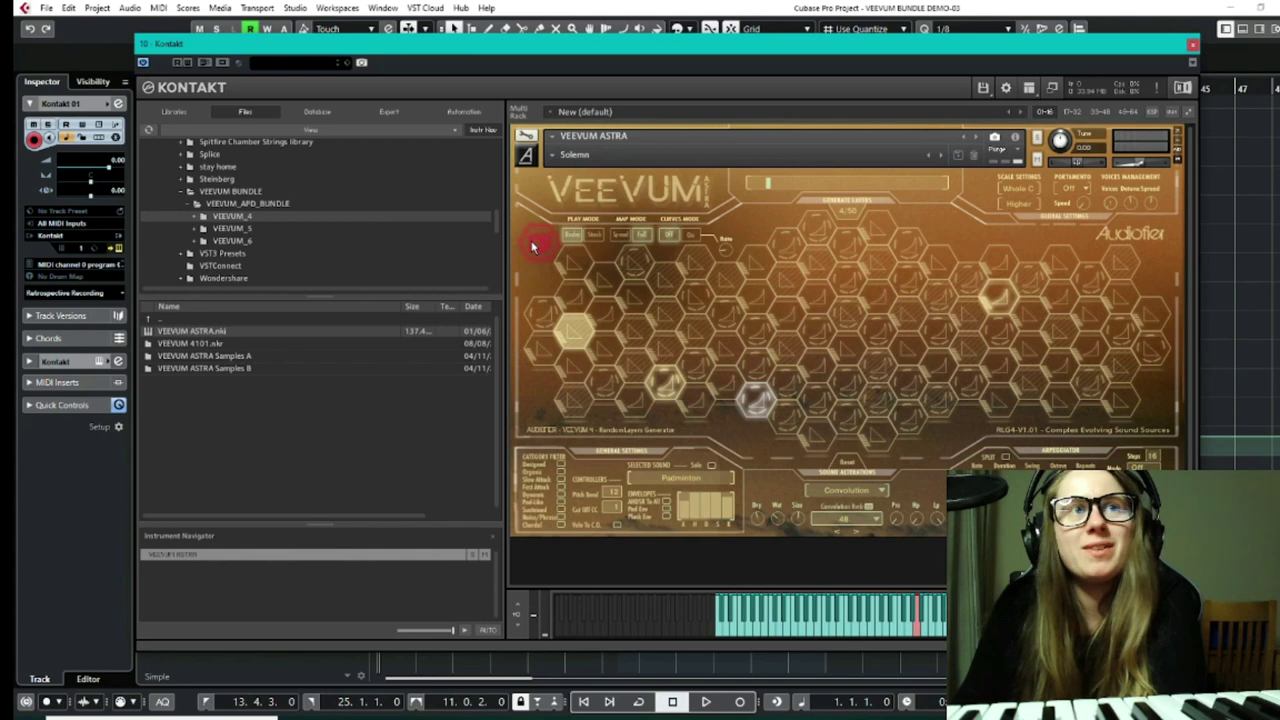
left_click(535, 245)
left_click(535, 245)
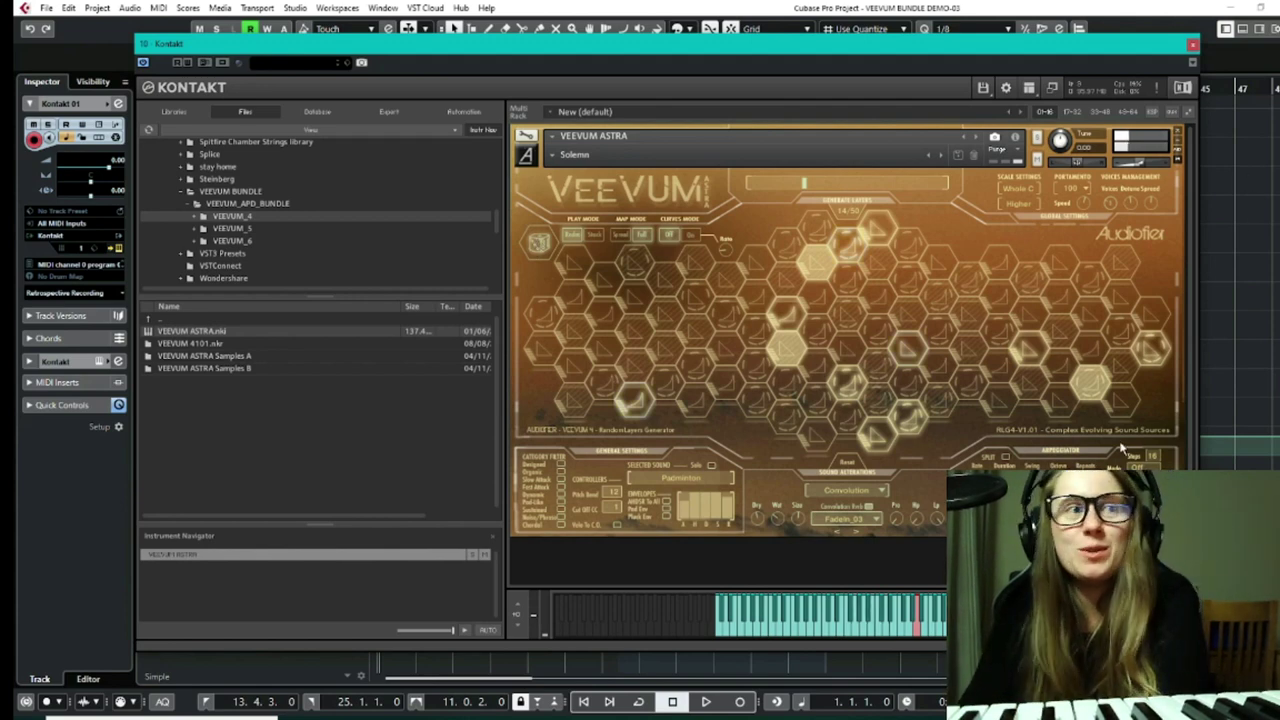
Tick a category-filter checkbox and regenerate a random set of 10/50 layers.
left_click(560, 500)
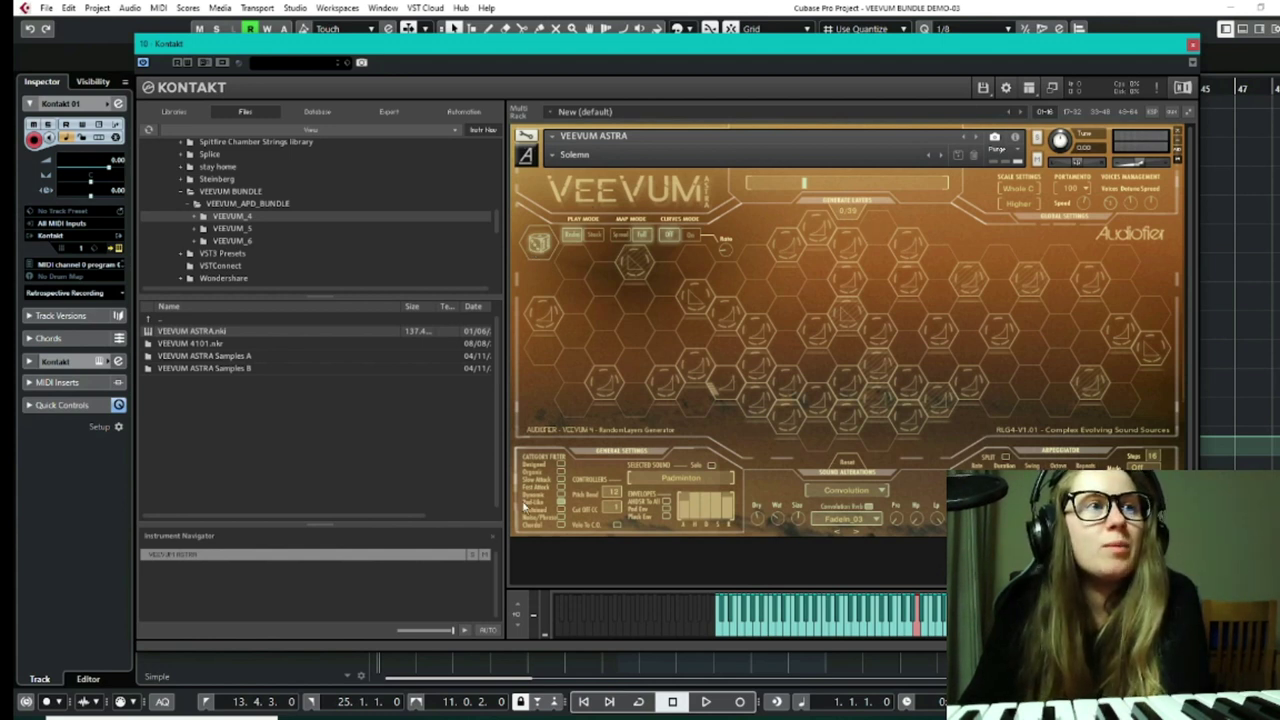
left_click(539, 243)
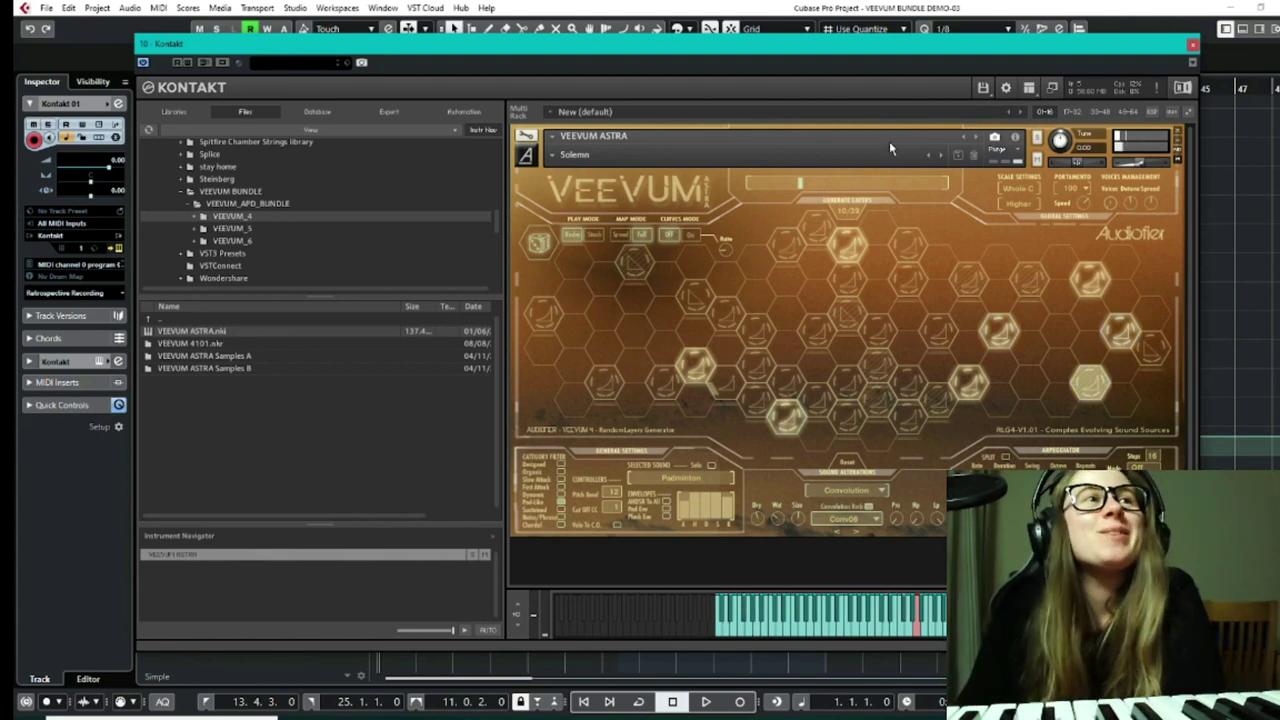
Close ASTRA without saving and load VEEVUM TERRA.nki from the VEEVUM_5 folder.
left_click(1177, 131)
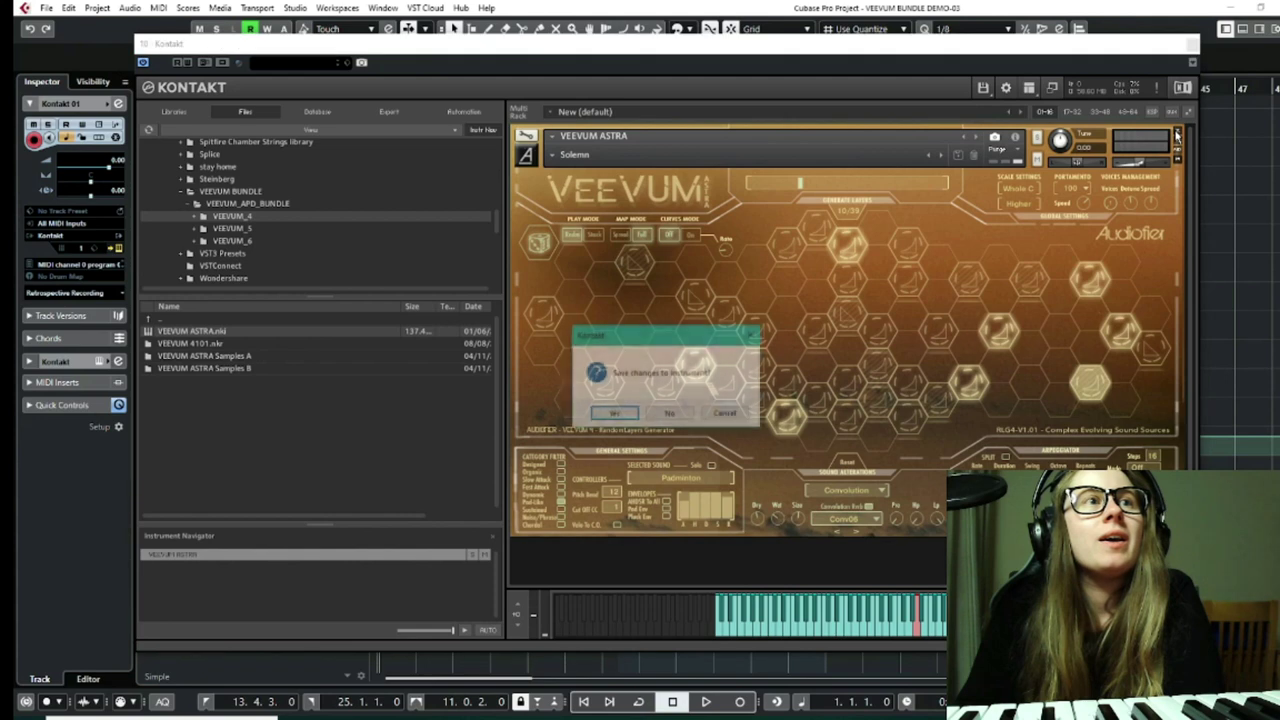
left_click(680, 416)
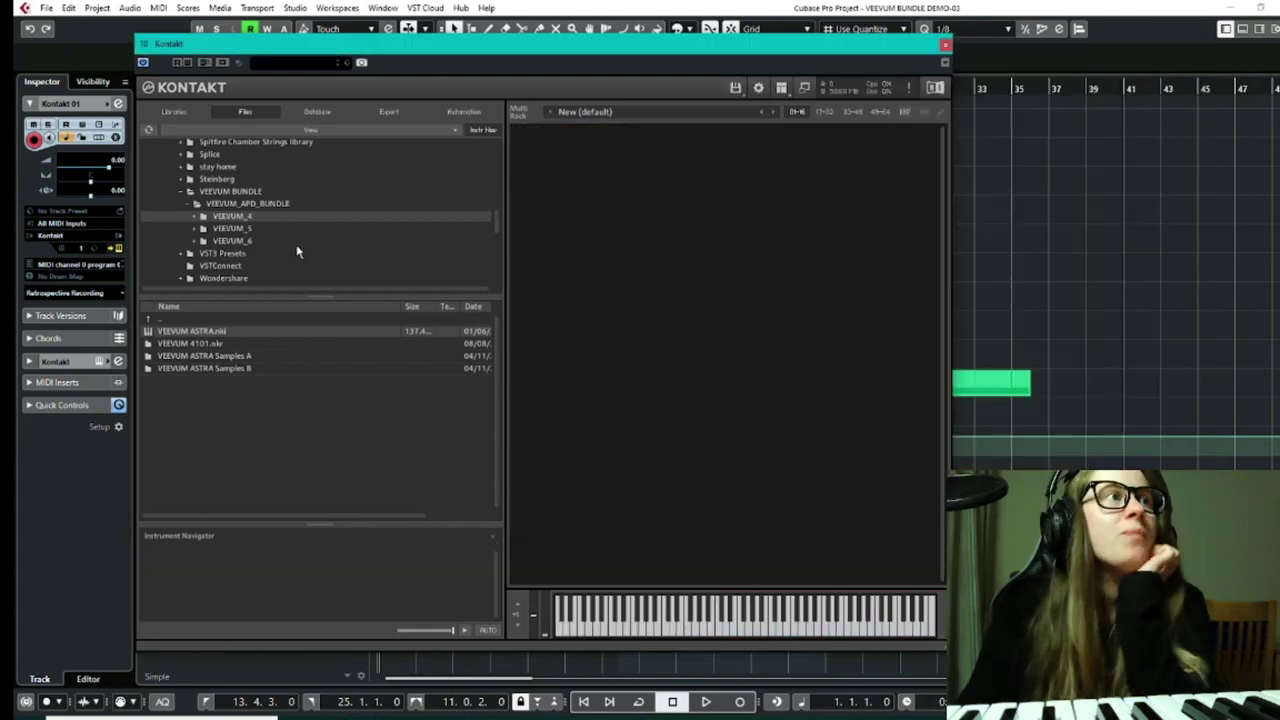
left_click(222, 231)
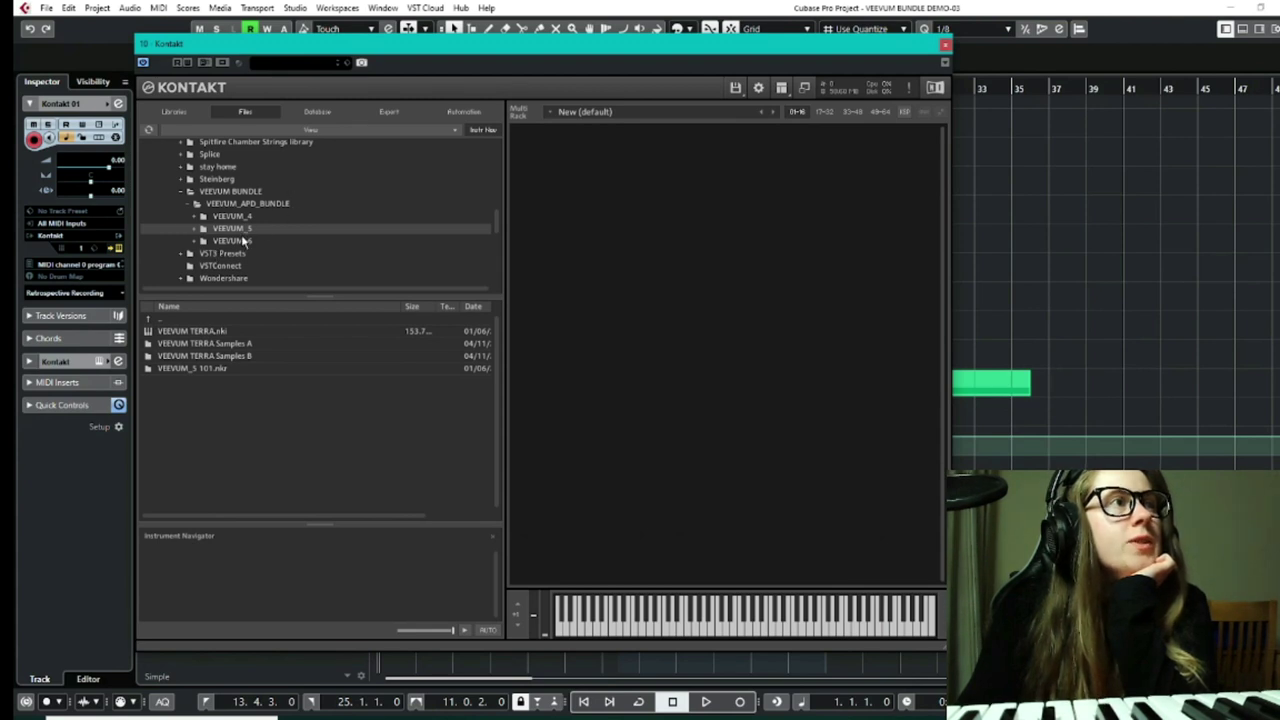
double_click(199, 333)
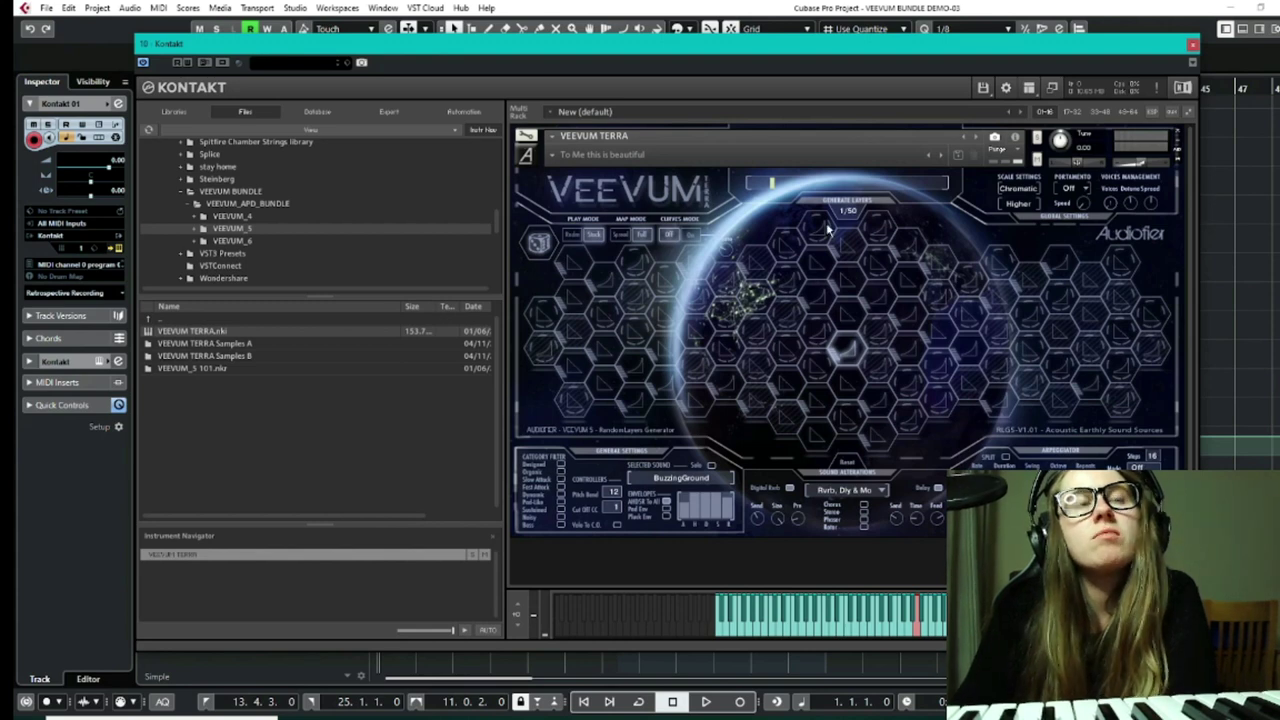
Load Terra's Something different preset, then reopen the preset list.
left_click(552, 155)
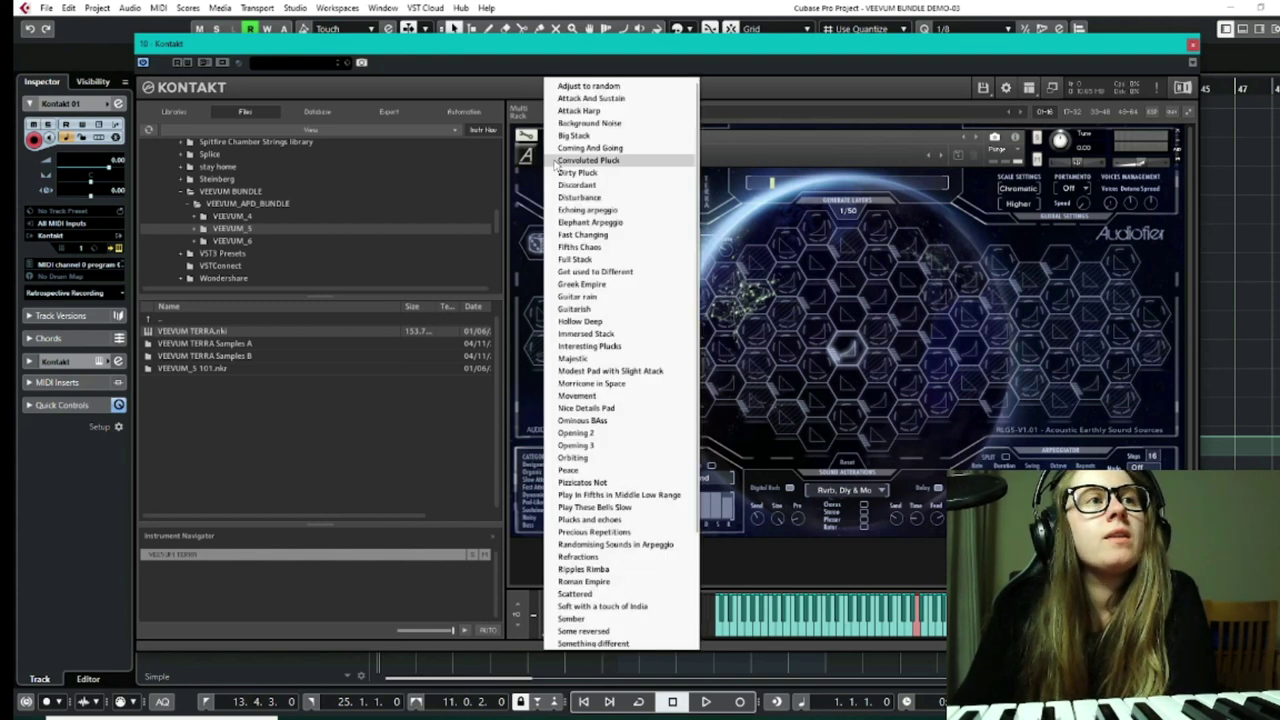
scroll(585, 203, "down", 1)
scroll(615, 300, "down", 2)
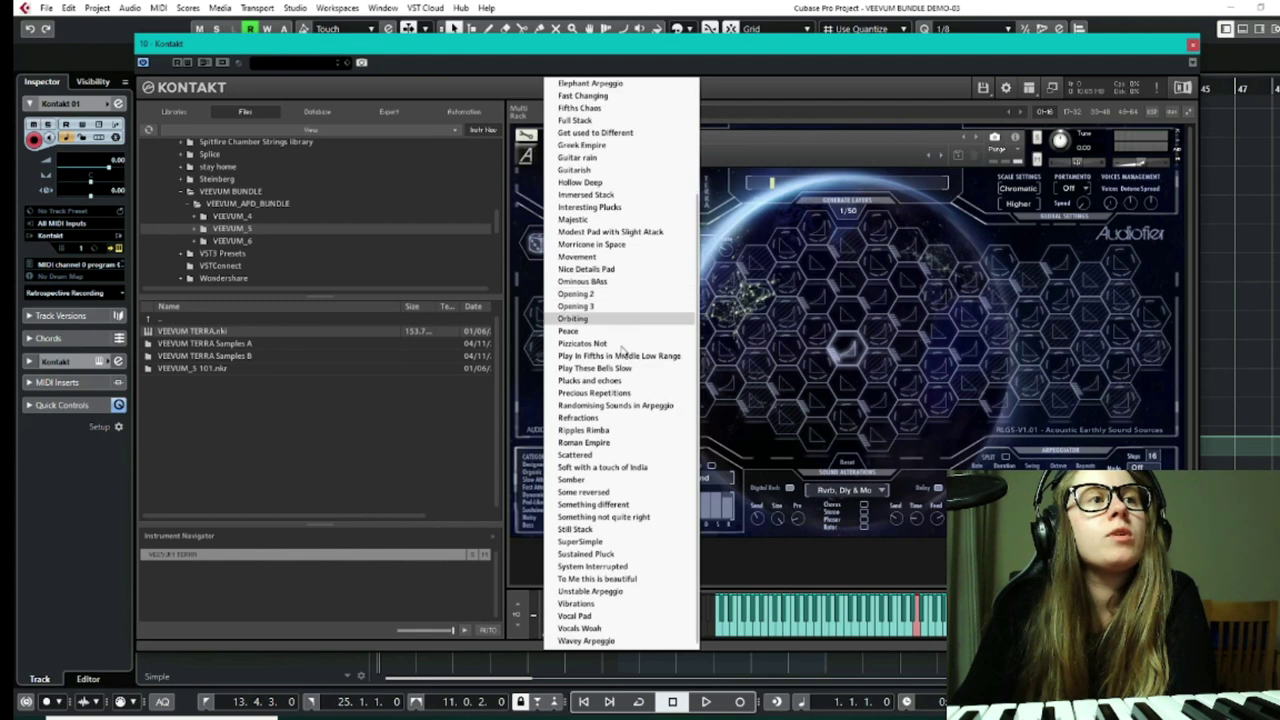
left_click(604, 505)
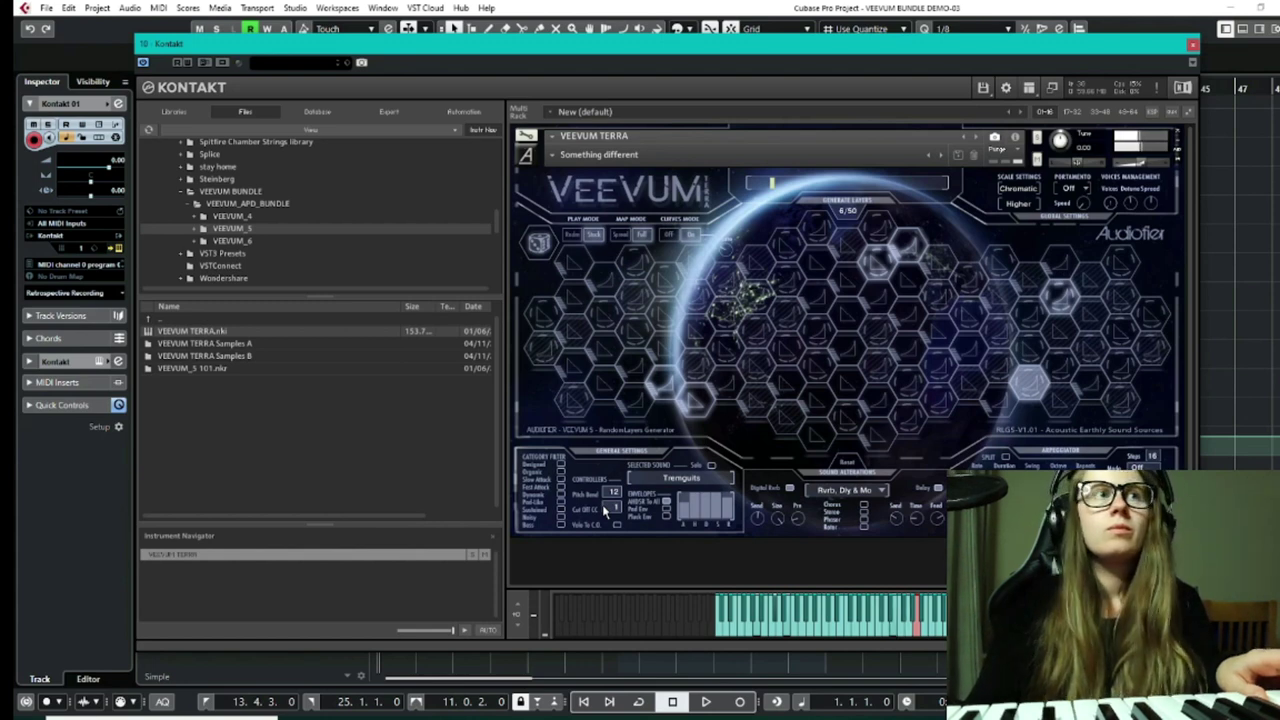
left_click(550, 158)
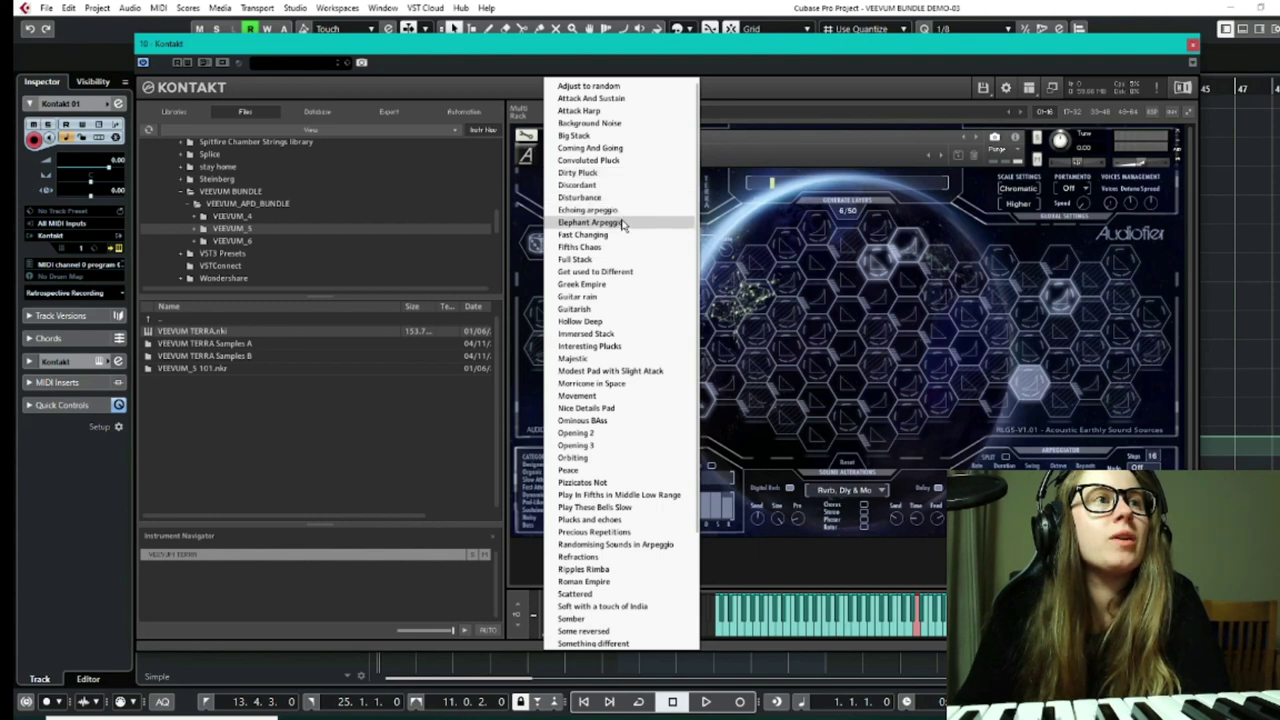
Choose Big Stack from the VEEVUM Terra preset list.
left_click(619, 137)
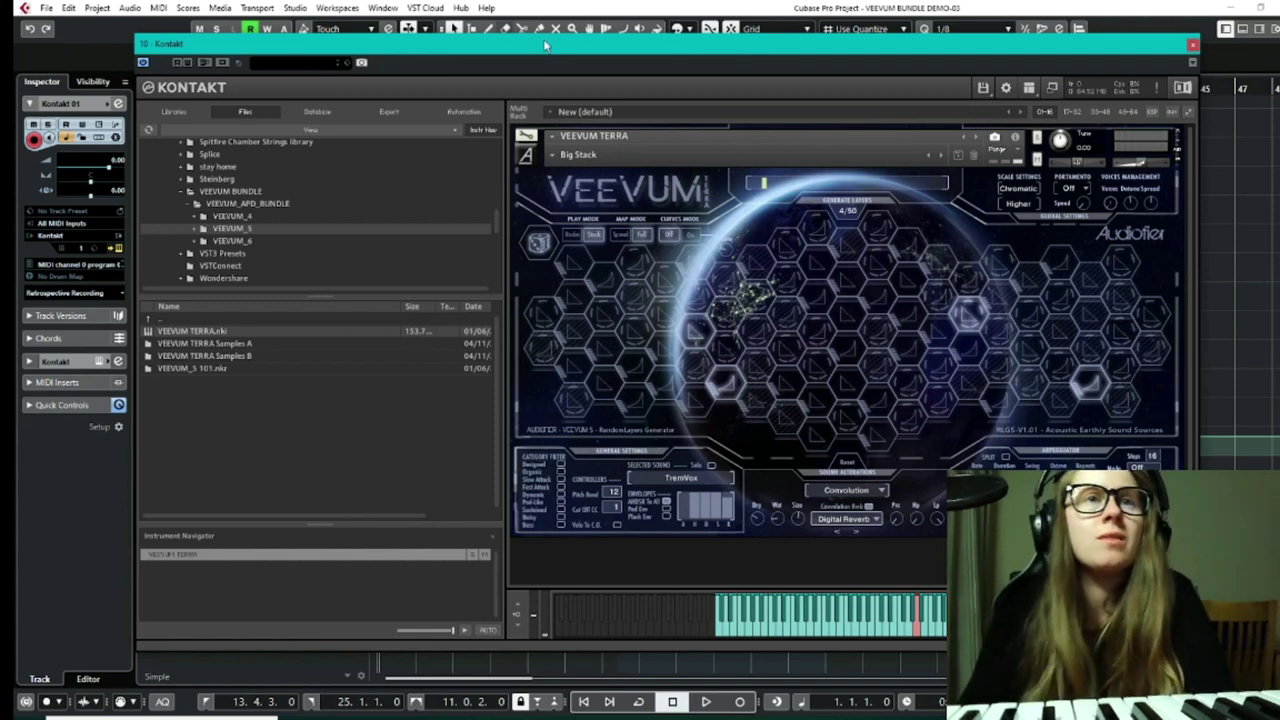
Remove VEEVUM Terra and load VEEVUM LUNA.nki from the VEEVUM_6 folder.
left_click(1178, 135)
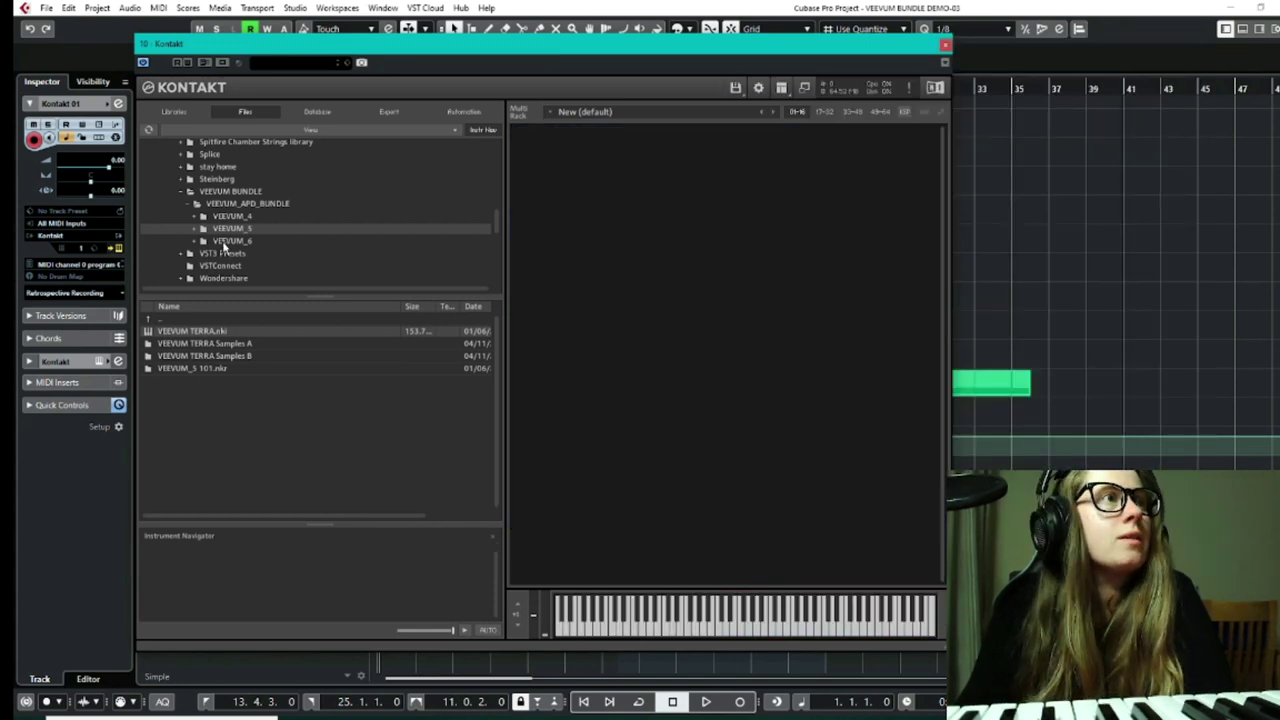
left_click(224, 242)
left_click(190, 333)
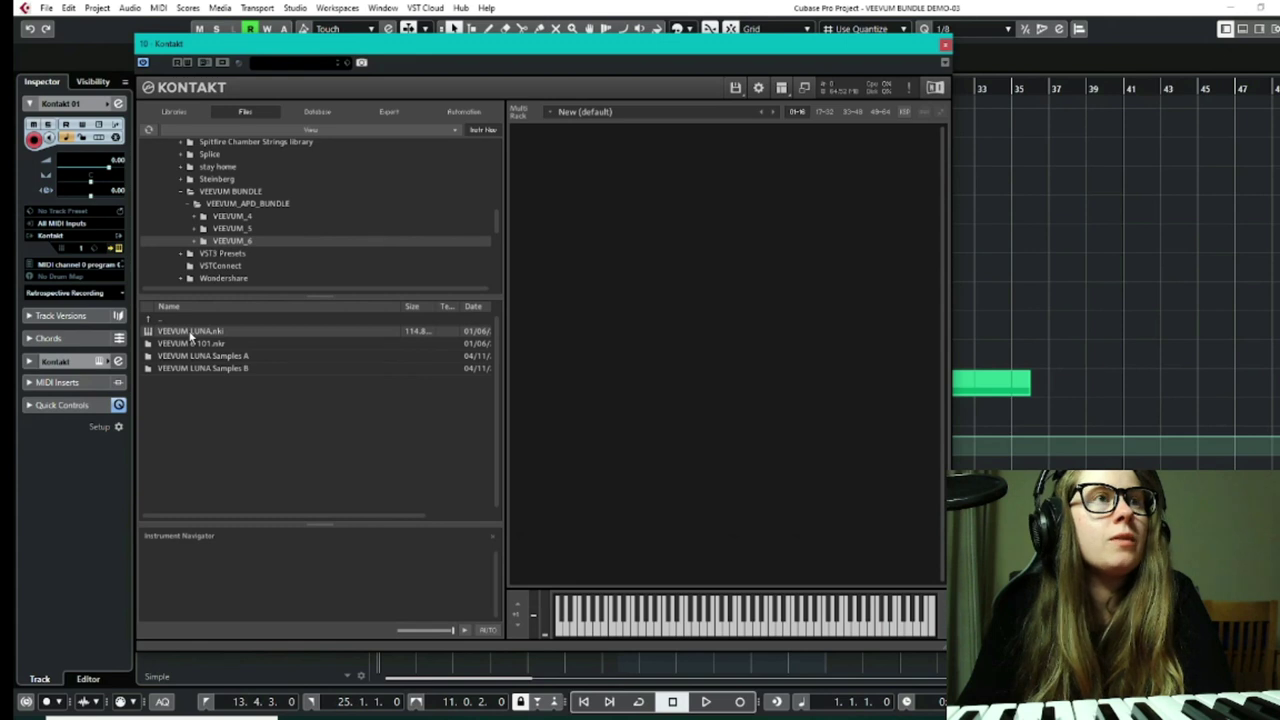
double_click(190, 333)
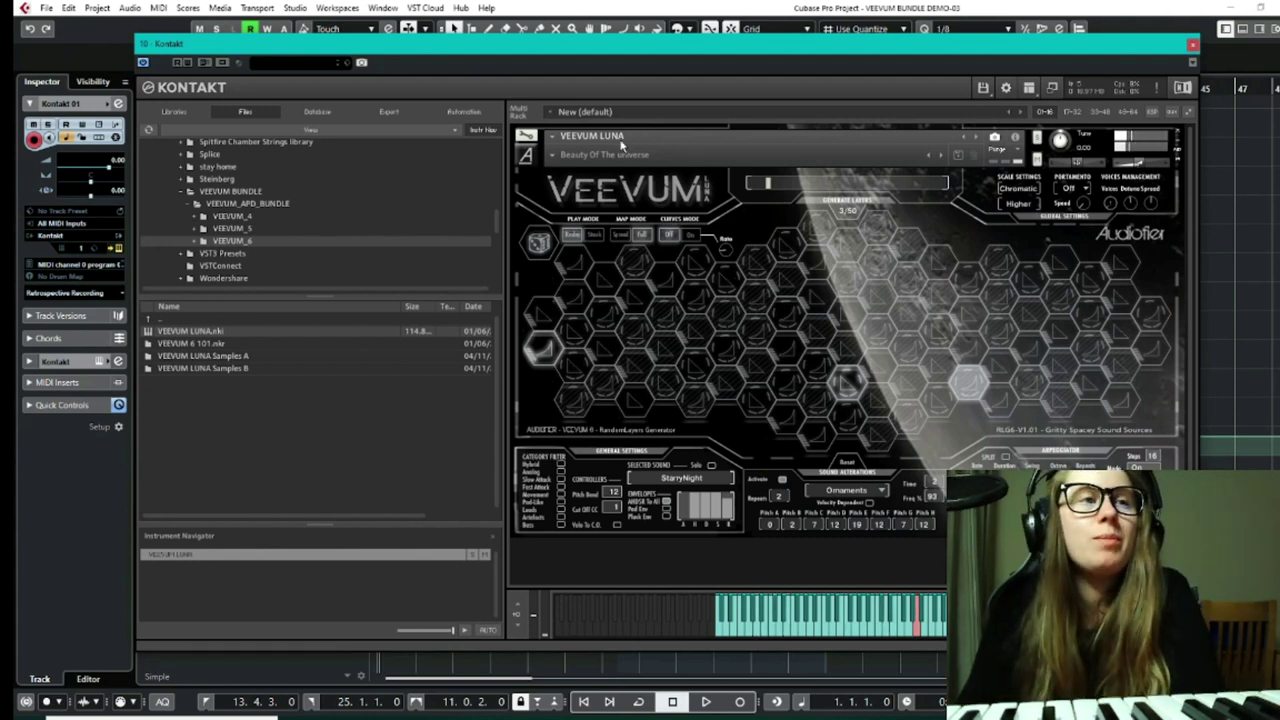
Activate two more hexagon layers in the Luna grid, including Luna Rotation.
left_click(724, 318)
left_click(869, 318)
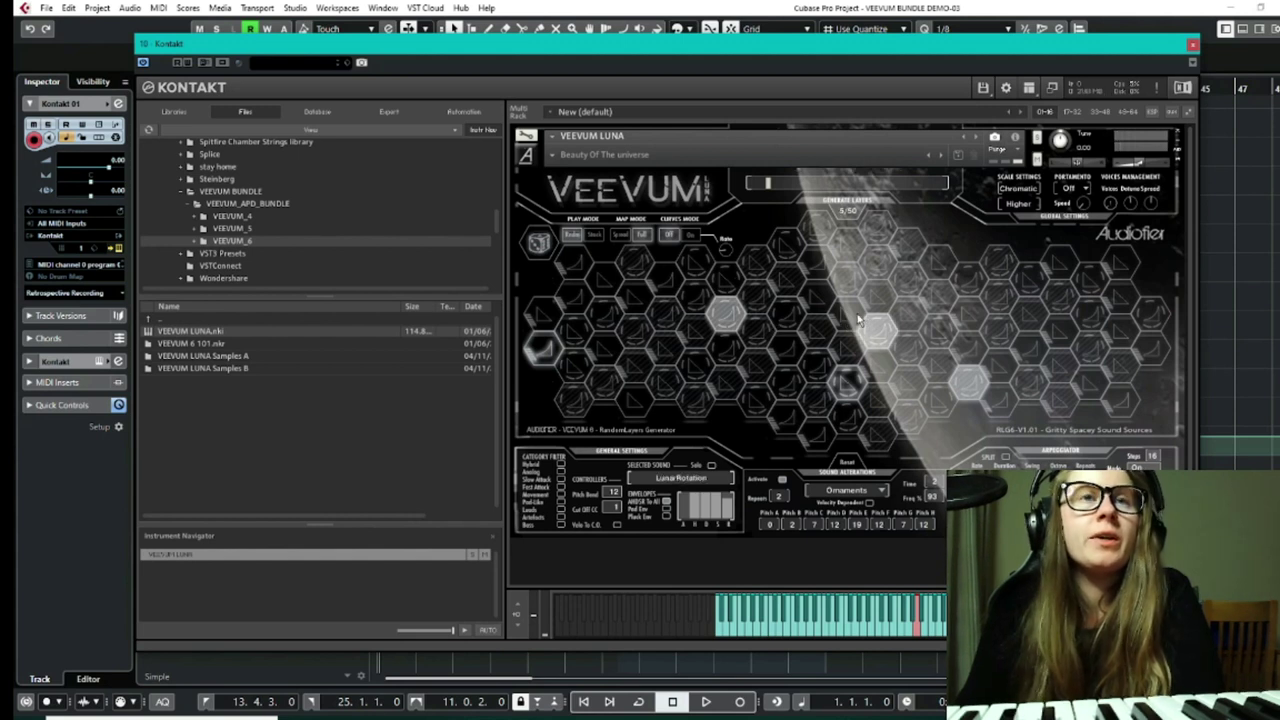